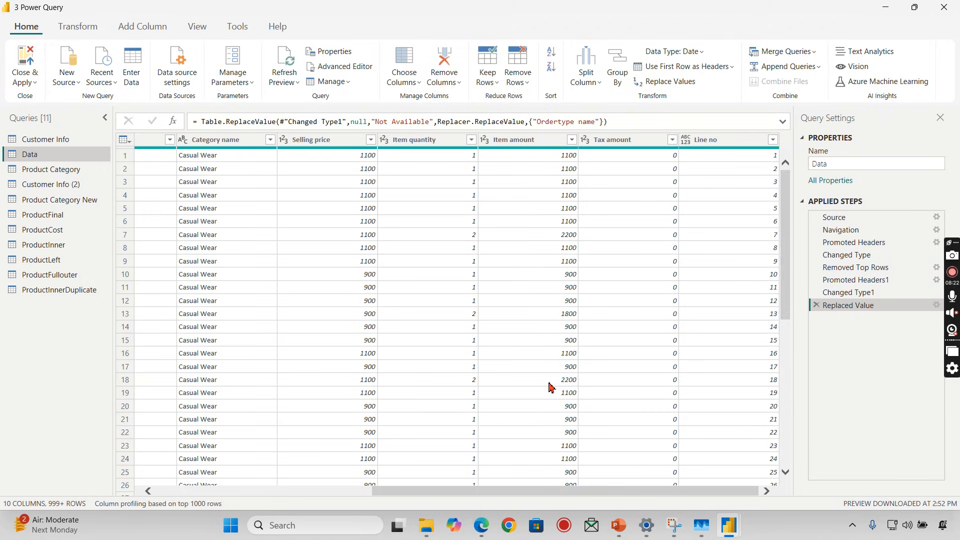
- Try the monospaced font in the data preview of the Data query and switch it off again
left_click(201, 30)
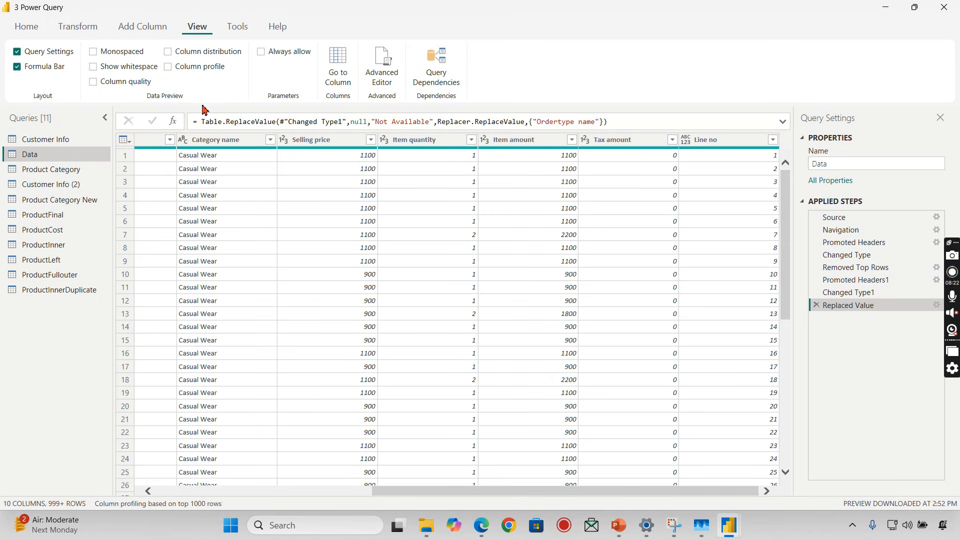
left_click_drag(473, 491, 230, 477)
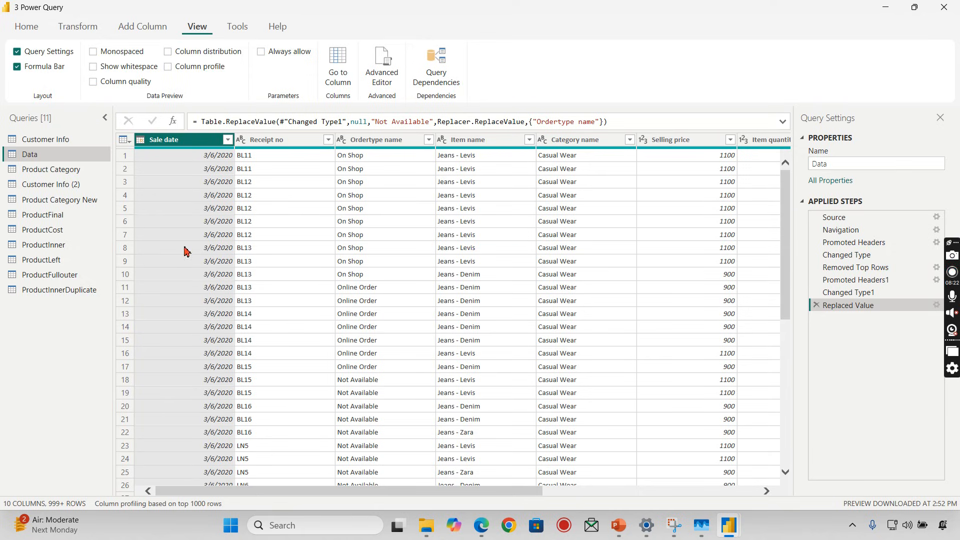
left_click(93, 52)
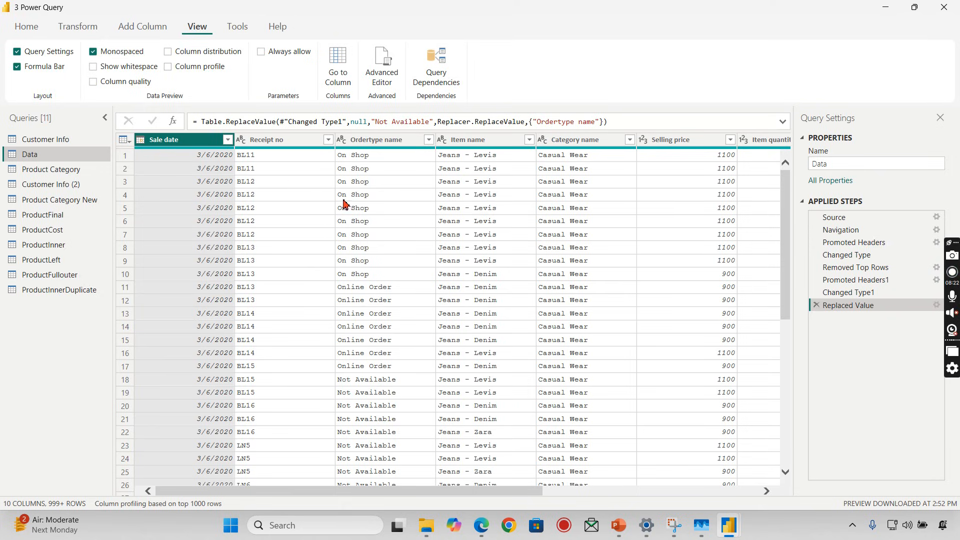
left_click(120, 60)
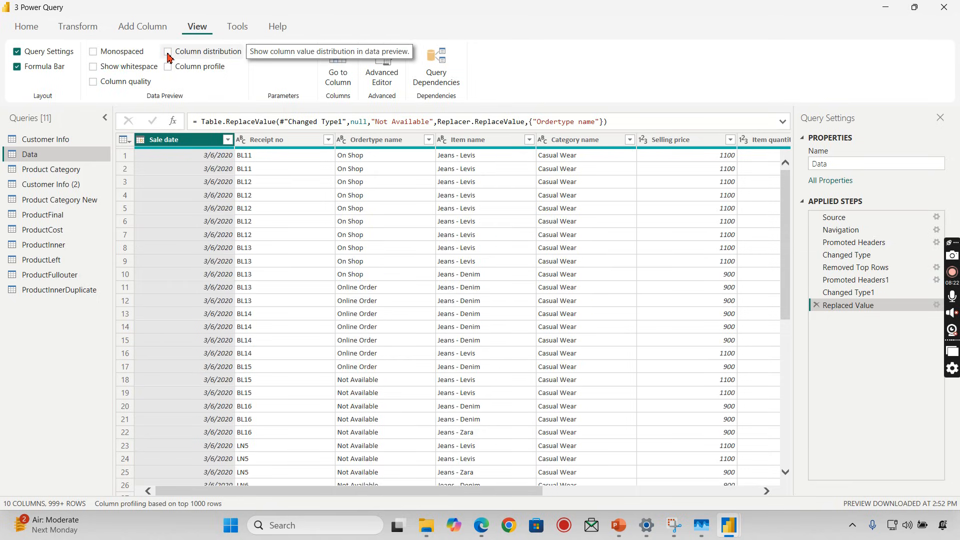
- Turn on column distribution and check the complete list of distinct Ordertype name values without applying a filter
left_click(176, 59)
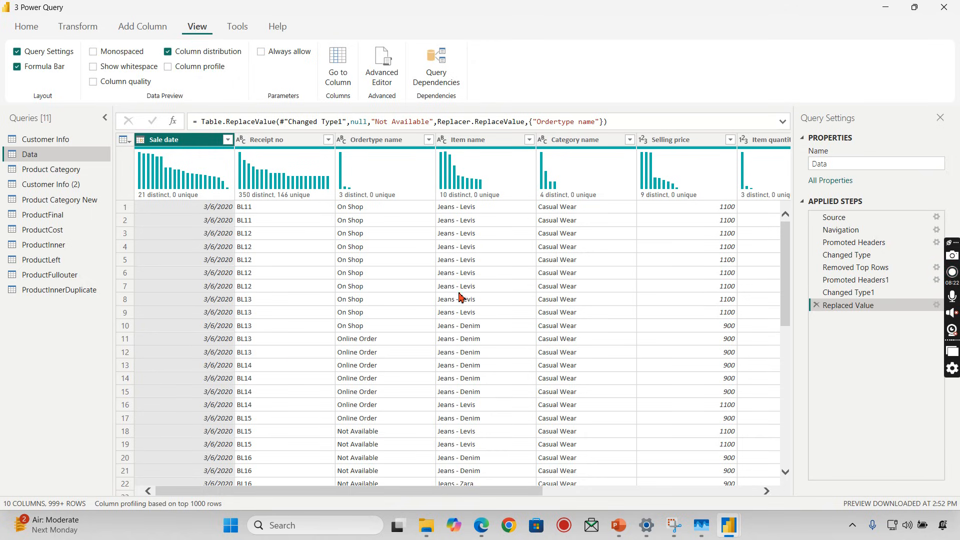
mouse_move(368, 199)
left_click(429, 140)
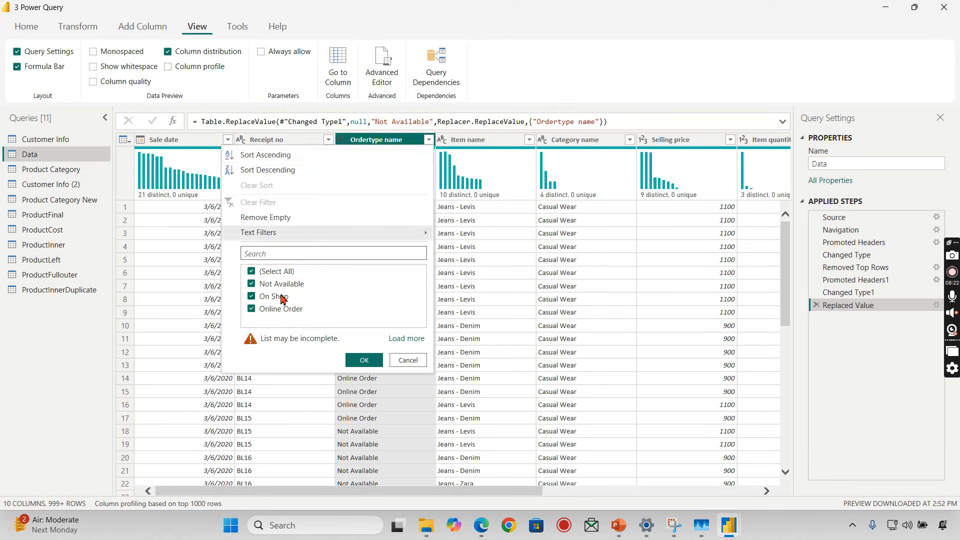
left_click(406, 339)
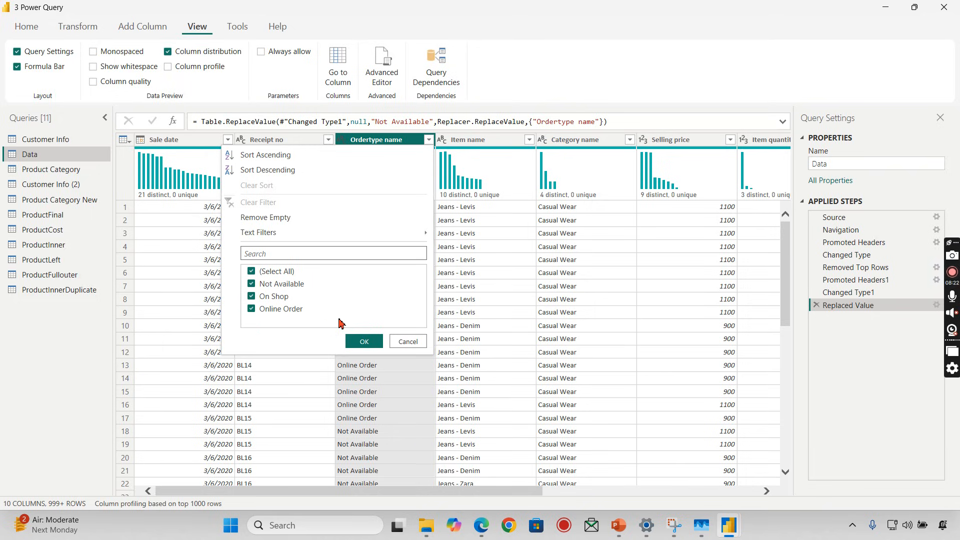
left_click(424, 344)
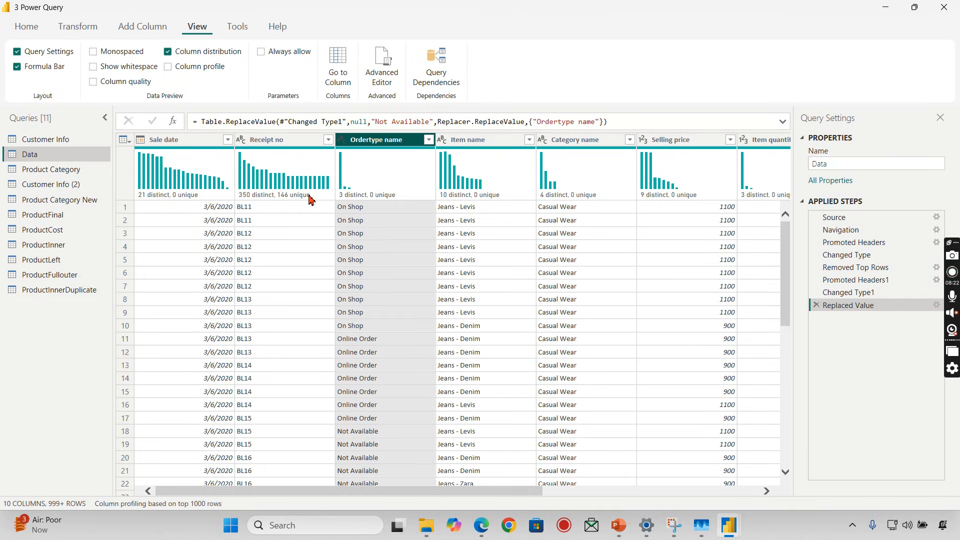
mouse_move(280, 200)
left_click_drag(491, 494, 350, 493)
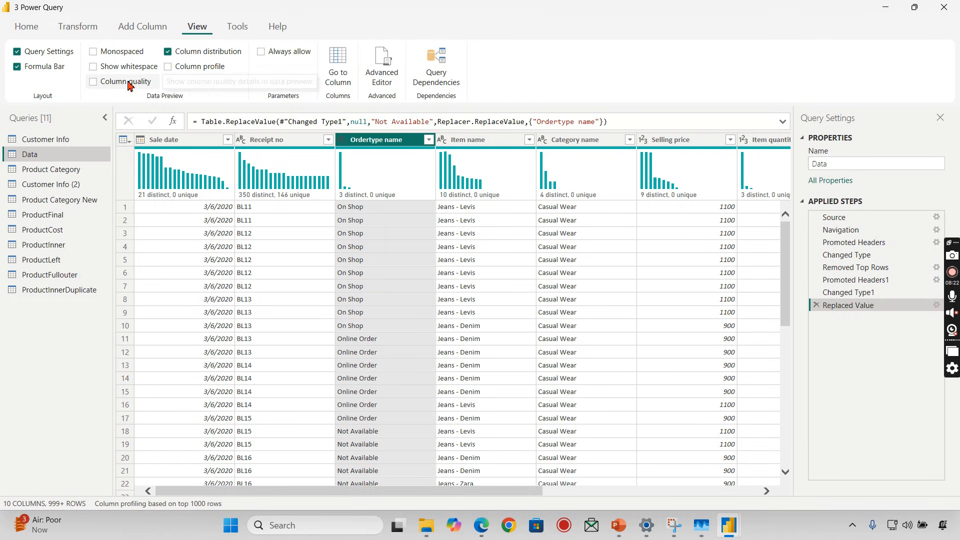
- Turn on whitespace display and the column profile for the data preview
left_click(101, 73)
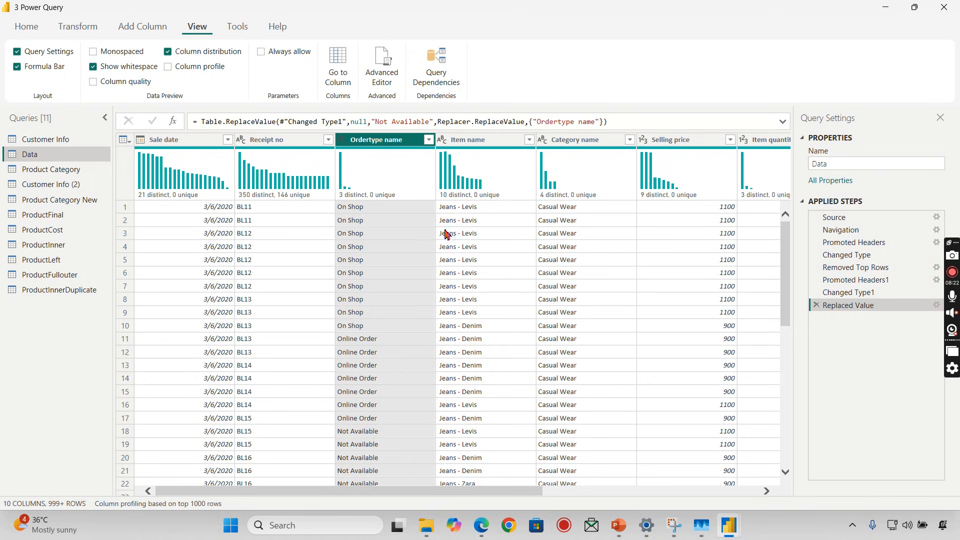
left_click(145, 69)
left_click(136, 68)
left_click(179, 72)
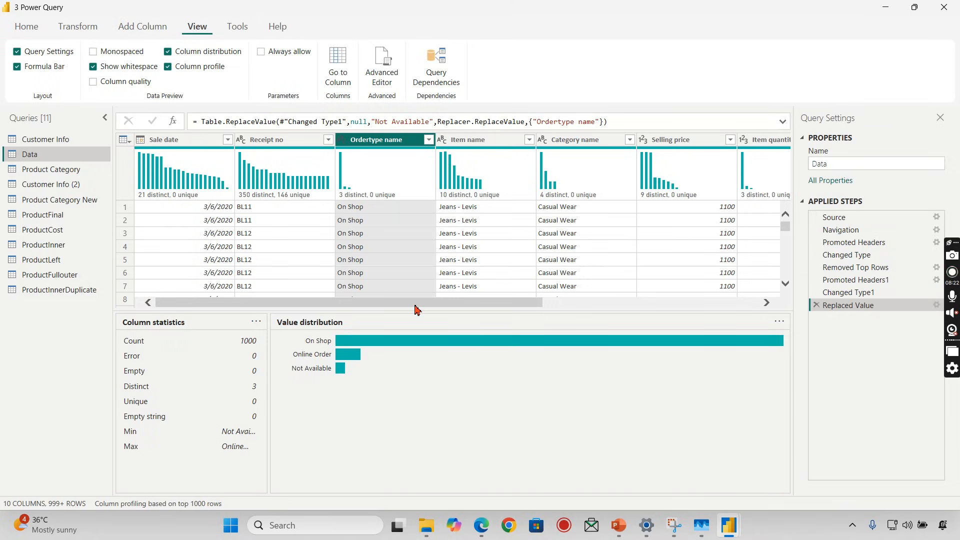
- Examine the full column statistics and value distribution of the Item amount column
left_click_drag(415, 305, 665, 308)
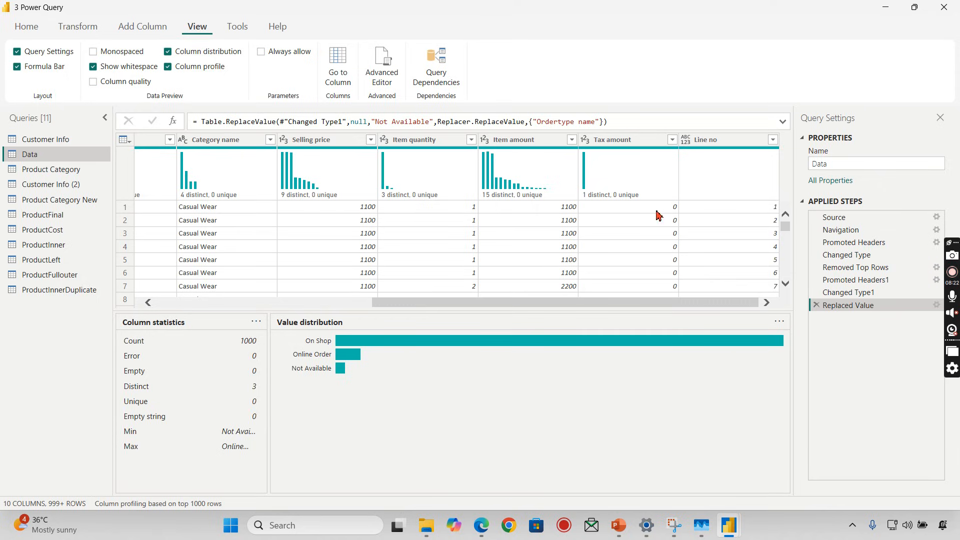
left_click(533, 141)
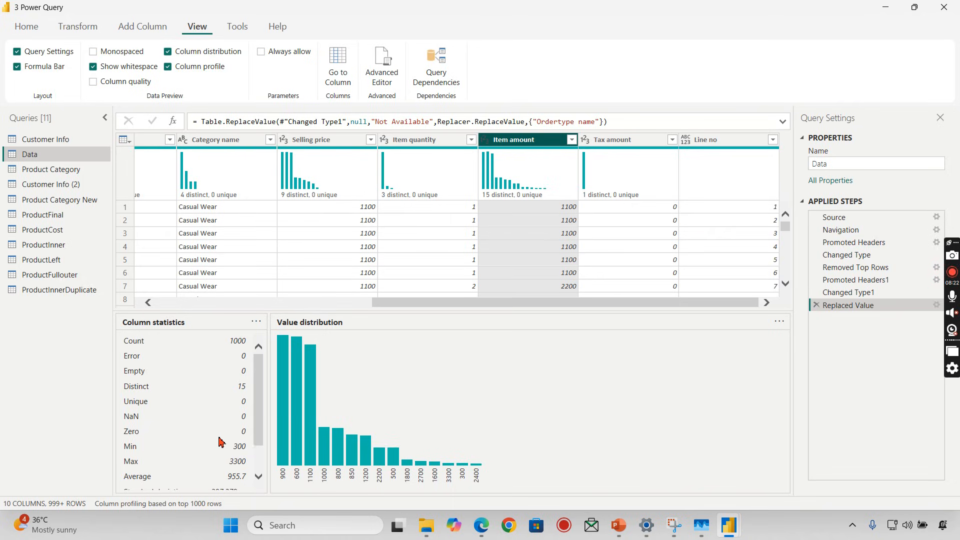
scroll(223, 439, "down", 1)
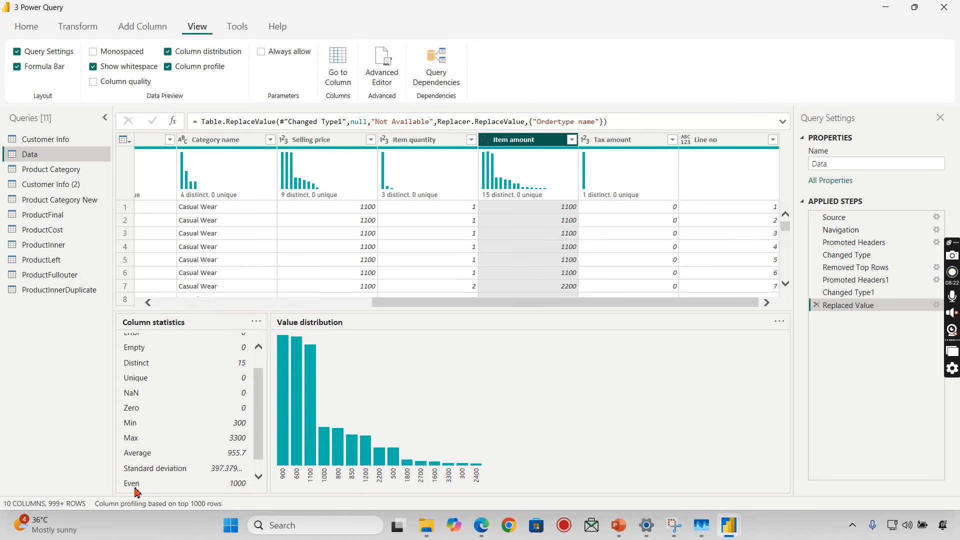
scroll(242, 479, "down", 1)
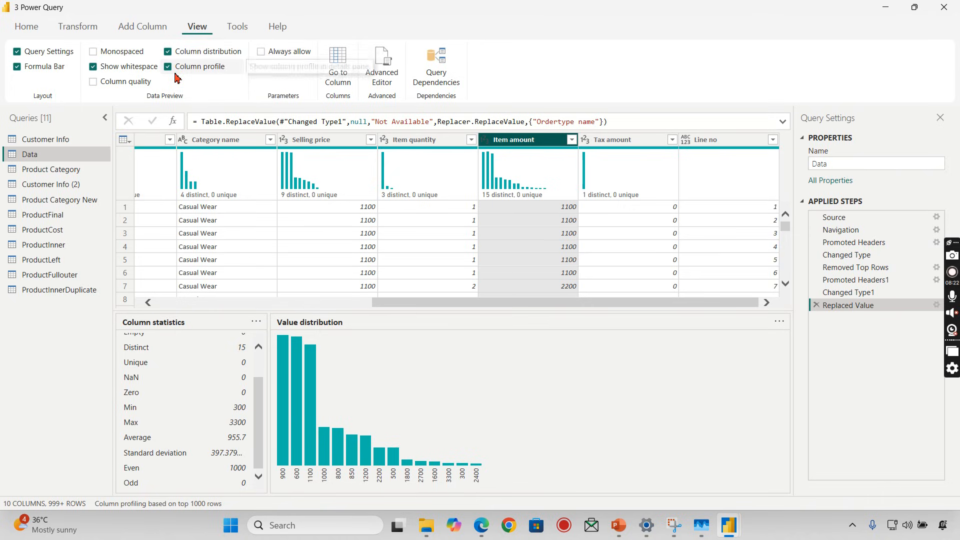
- Turn on column quality and review the quality figures in the ProductFinal and ProductFullouter queries
left_click(114, 82)
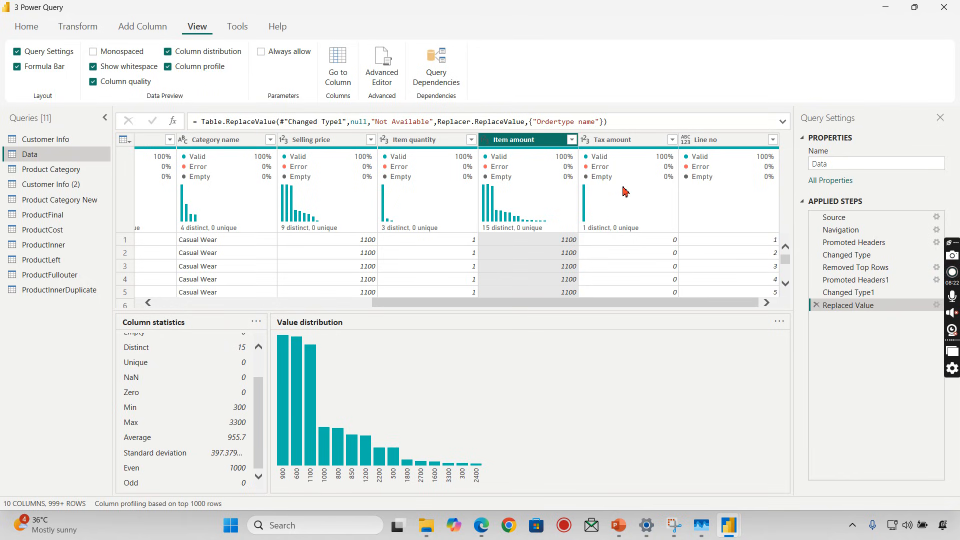
mouse_move(654, 205)
left_click(42, 214)
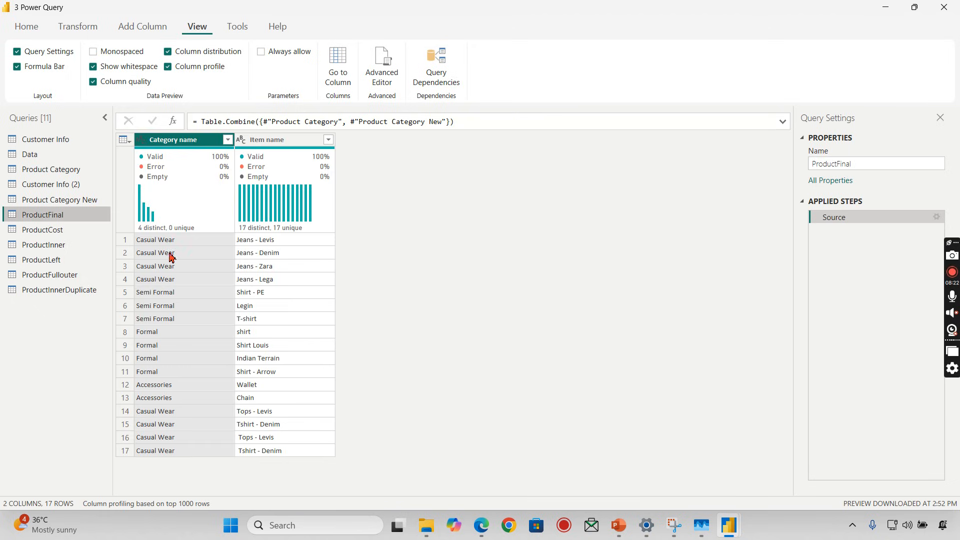
left_click(56, 275)
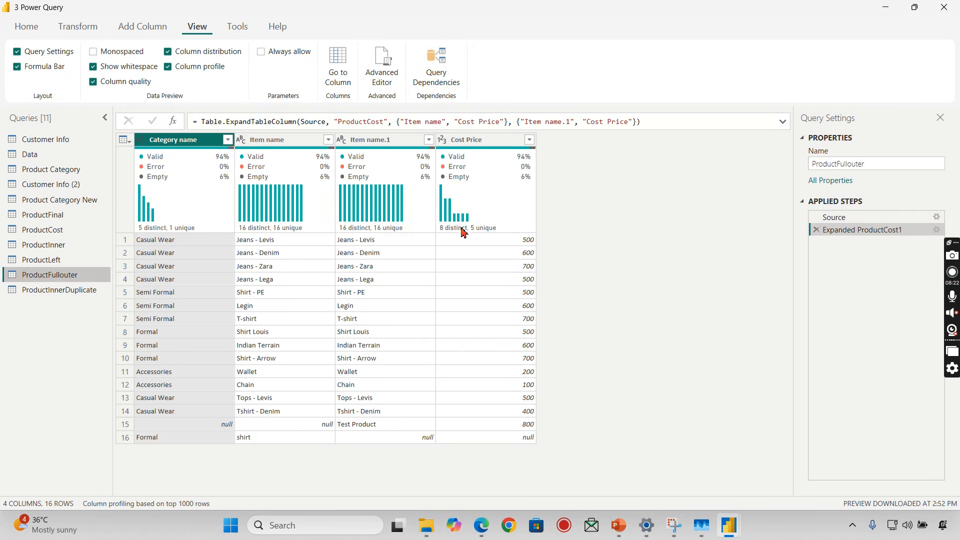
mouse_move(461, 193)
mouse_move(452, 236)
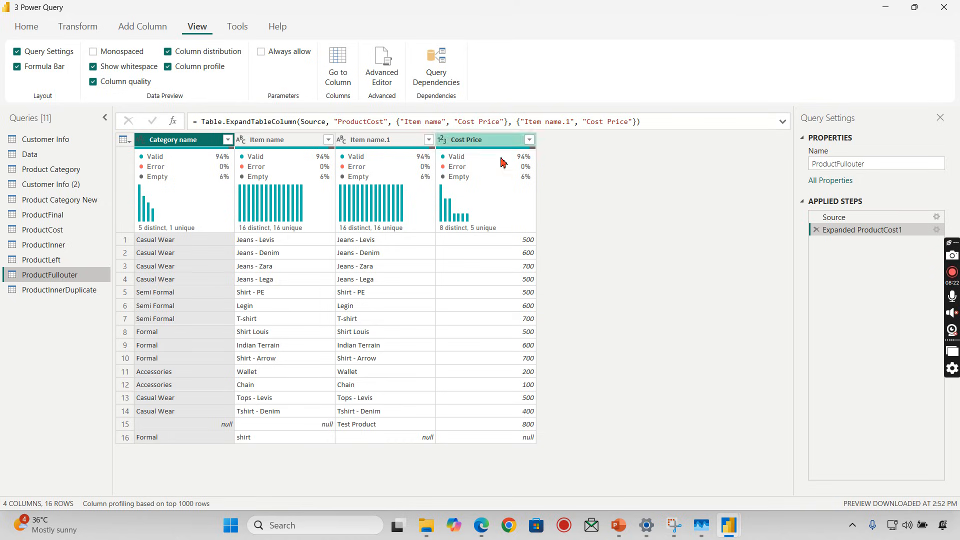
mouse_move(500, 214)
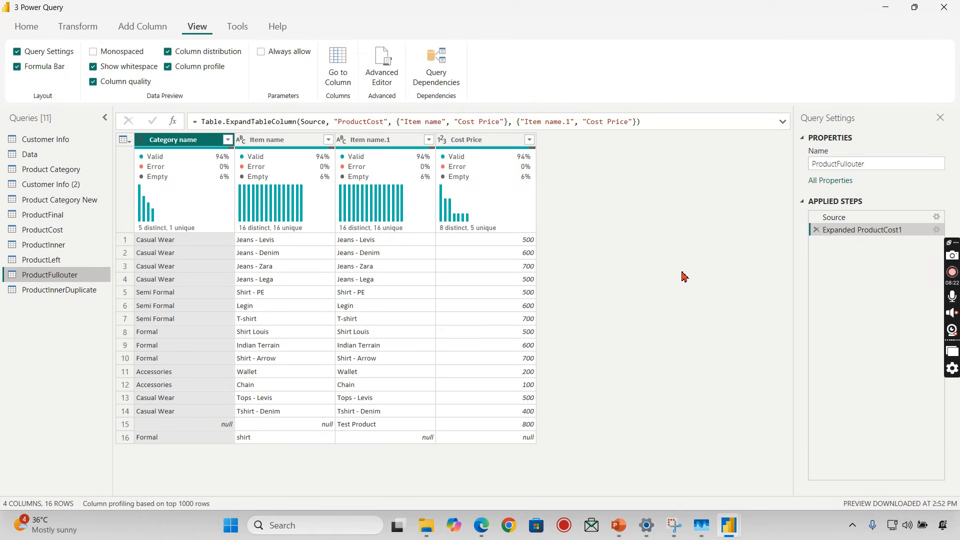
- Change the data type of the Line no column in the Data query to Whole Number
left_click(34, 158)
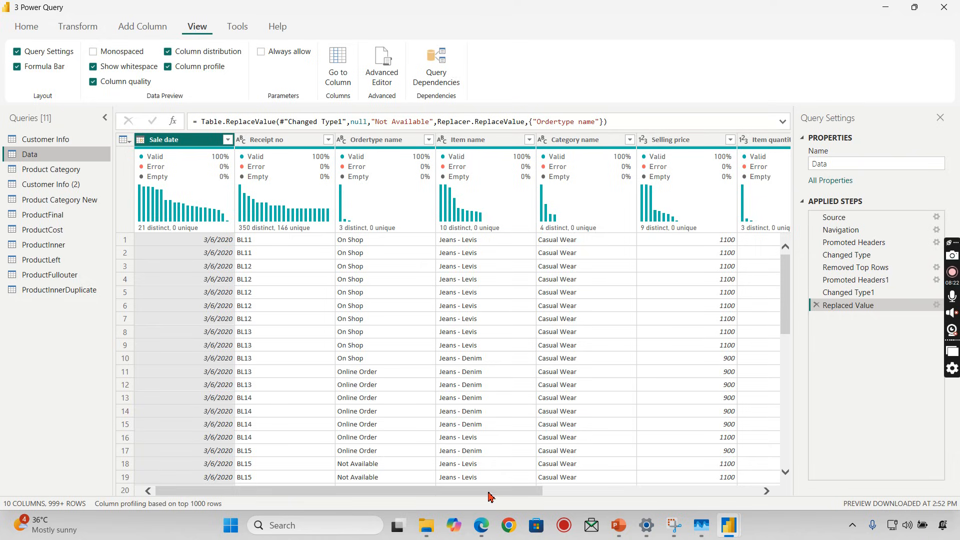
left_click_drag(490, 496, 706, 494)
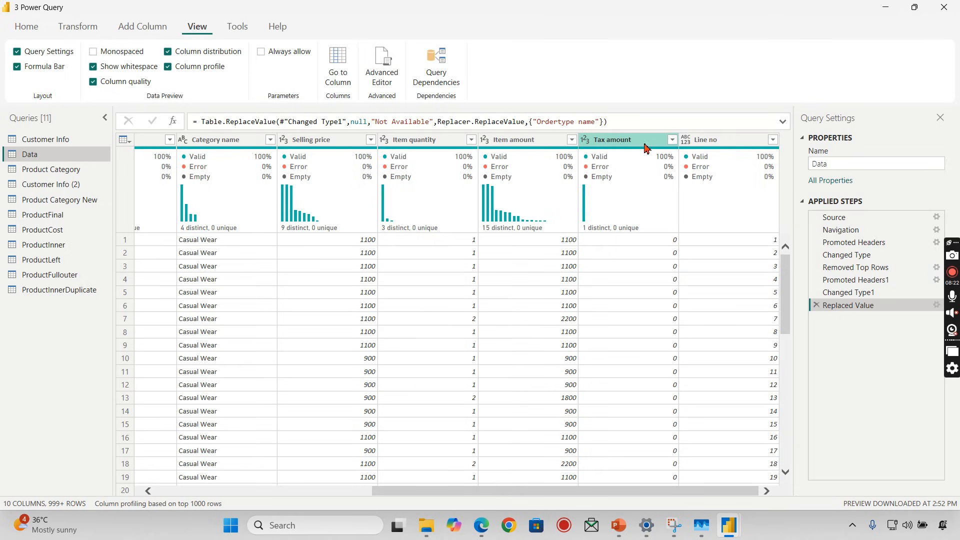
mouse_move(619, 239)
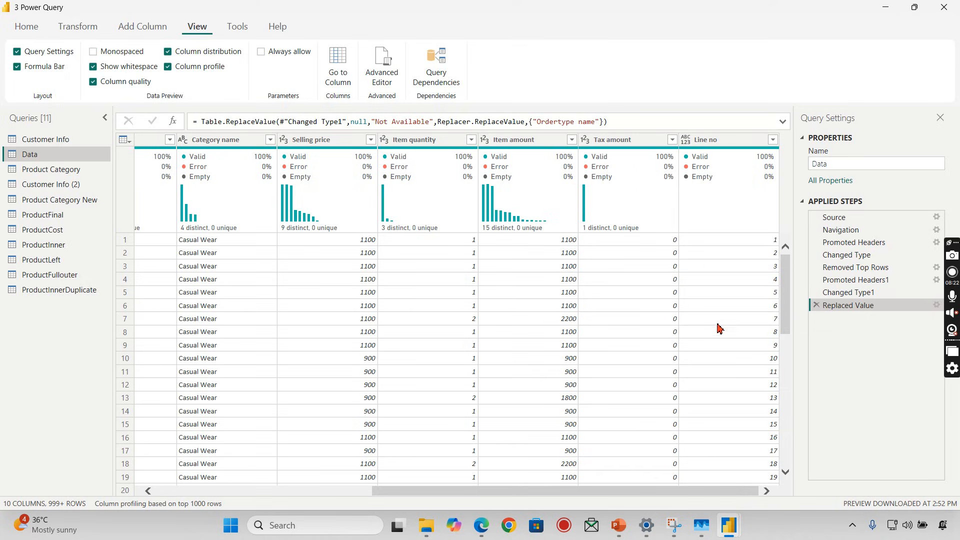
right_click(737, 148)
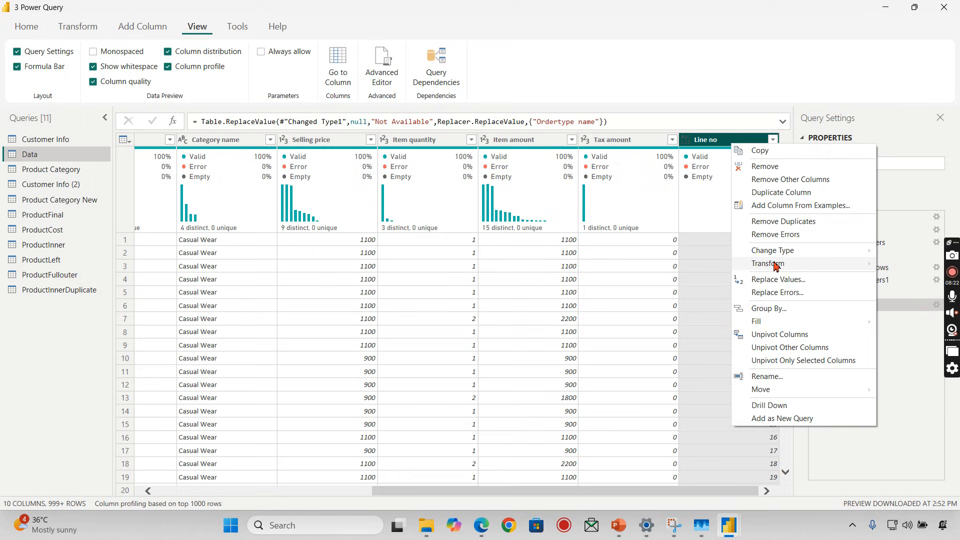
mouse_move(787, 256)
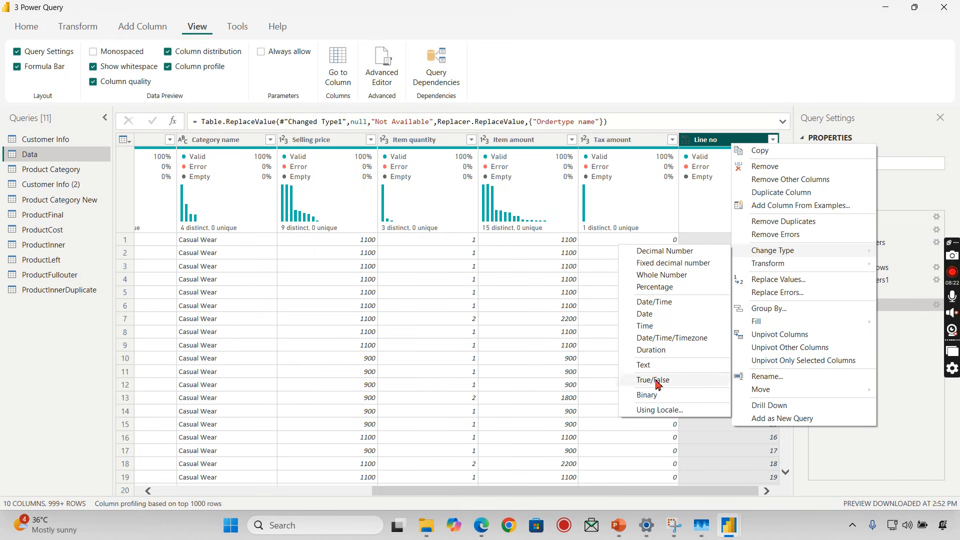
left_click(661, 276)
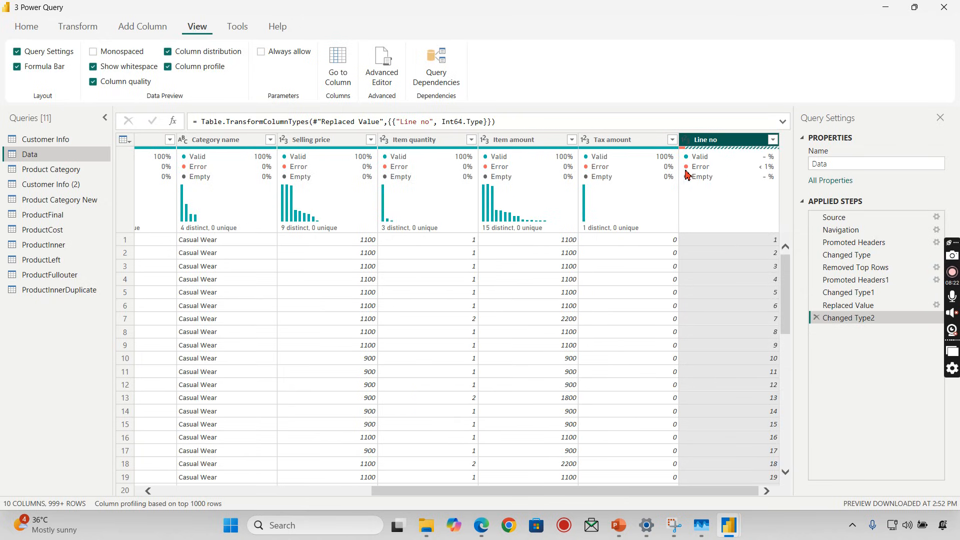
- Inspect the quality summary of the Line no column for conversion errors and compare it with the other columns
mouse_move(687, 174)
mouse_move(683, 156)
left_click_drag(659, 493, 228, 486)
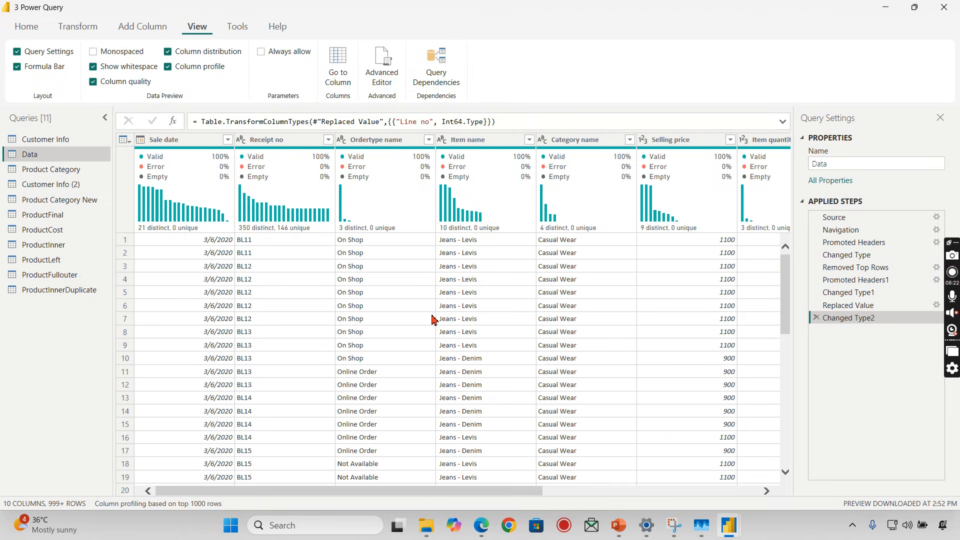
left_click_drag(404, 493, 666, 489)
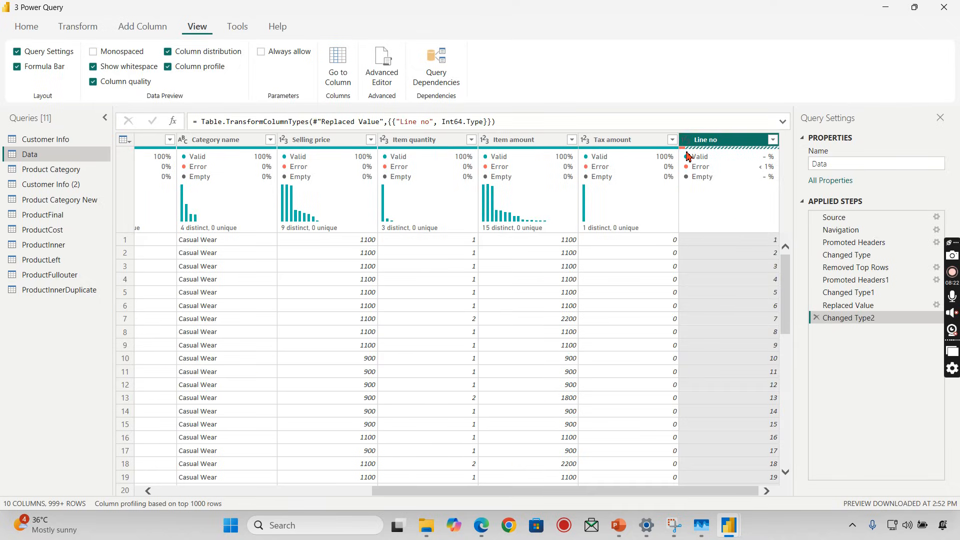
mouse_move(683, 155)
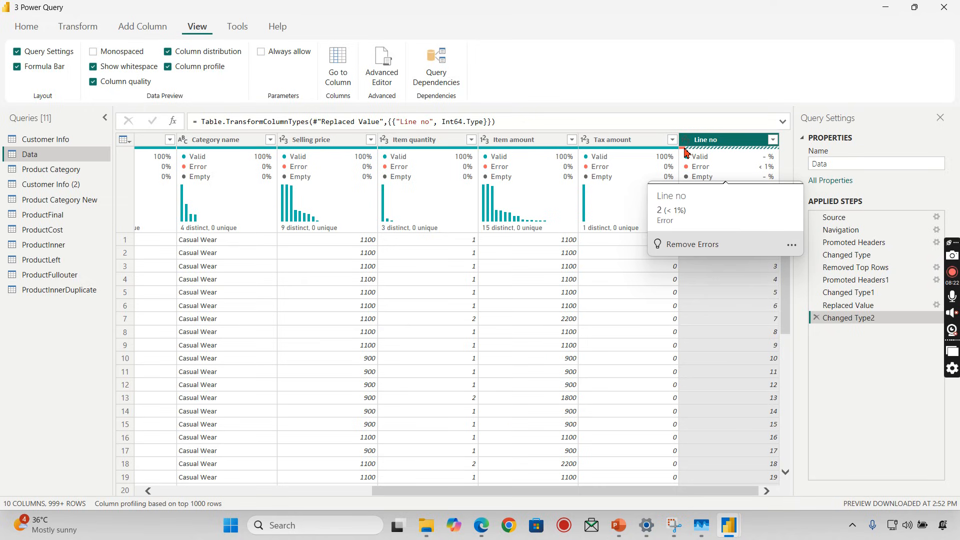
- Keep only the rows with Line no errors to read the first error's details, and delete that applied step again
right_click(721, 172)
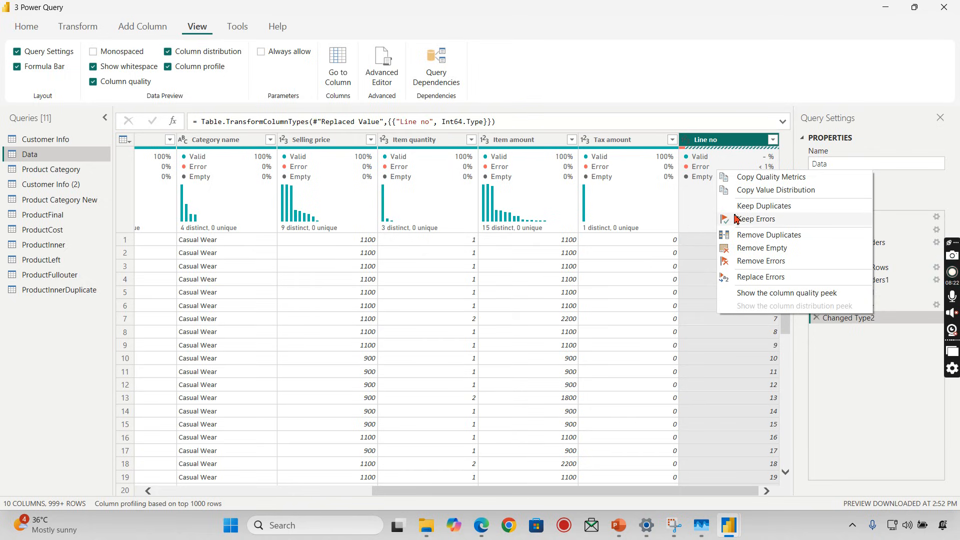
left_click(766, 221)
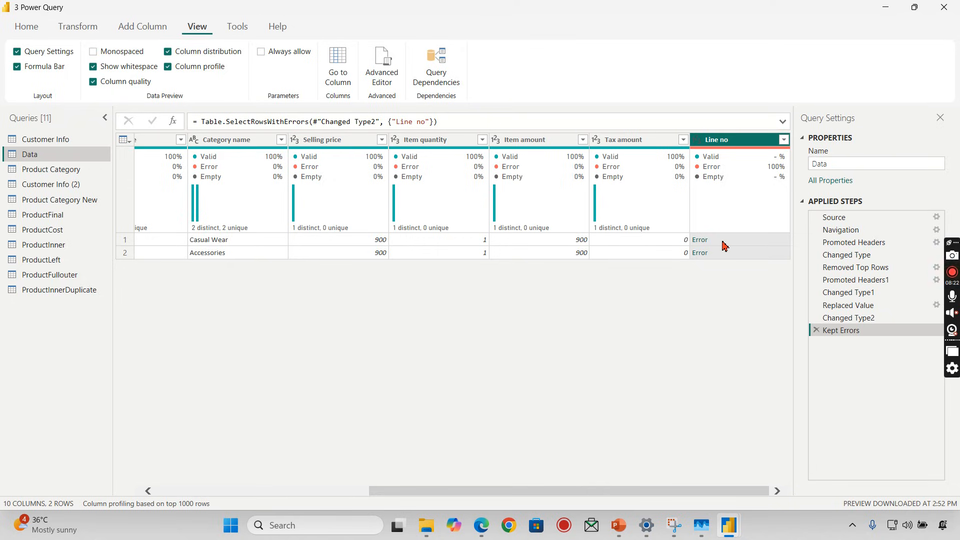
left_click(723, 245)
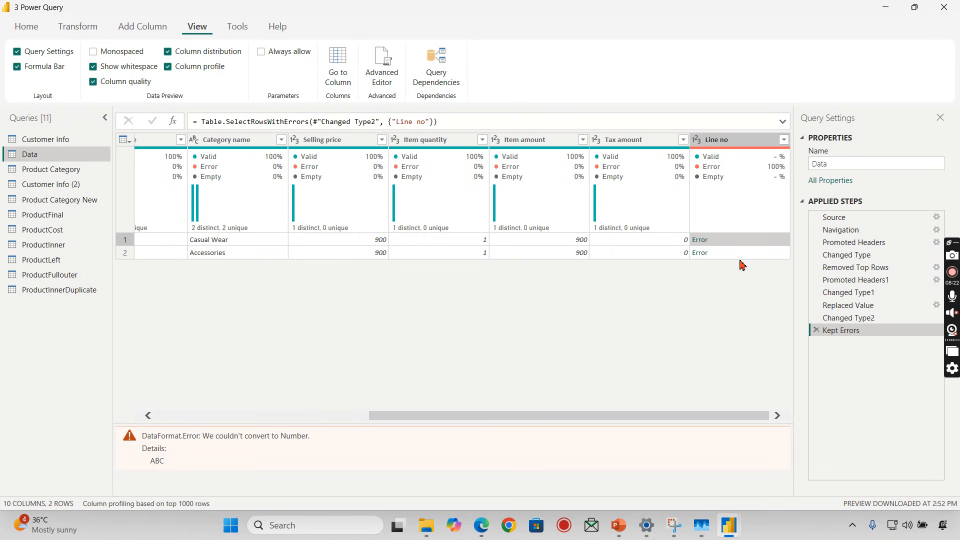
mouse_move(742, 165)
left_click(815, 330)
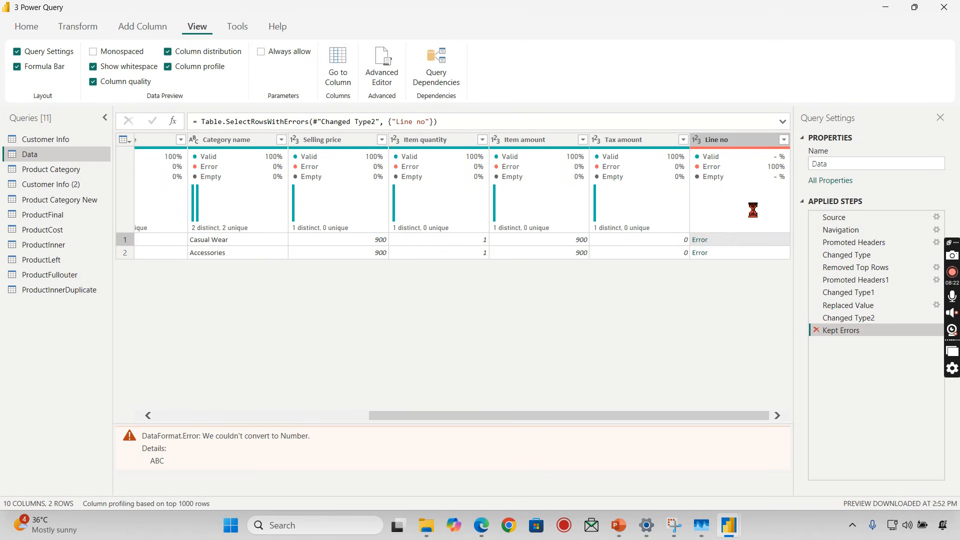
- Replace the errors in the Line no column with 0
right_click(724, 146)
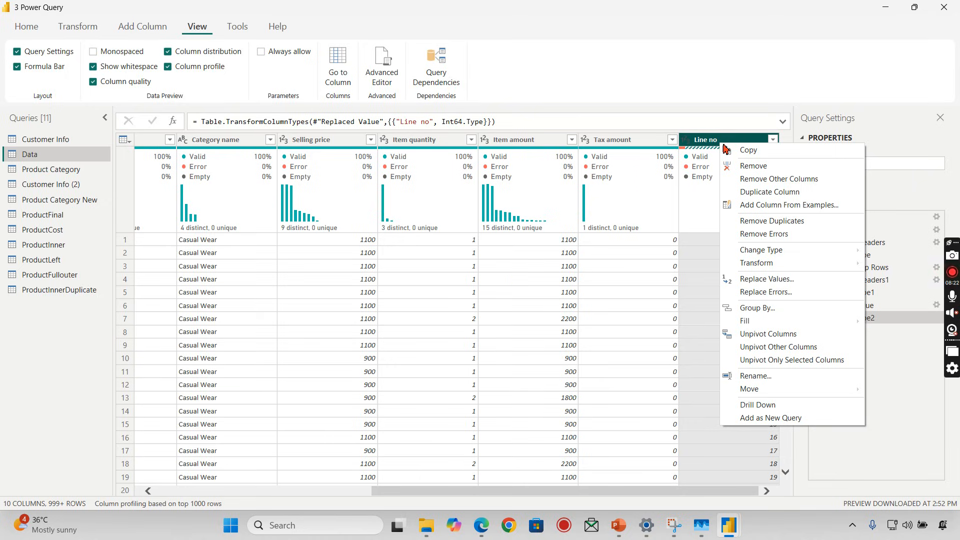
key("Escape")
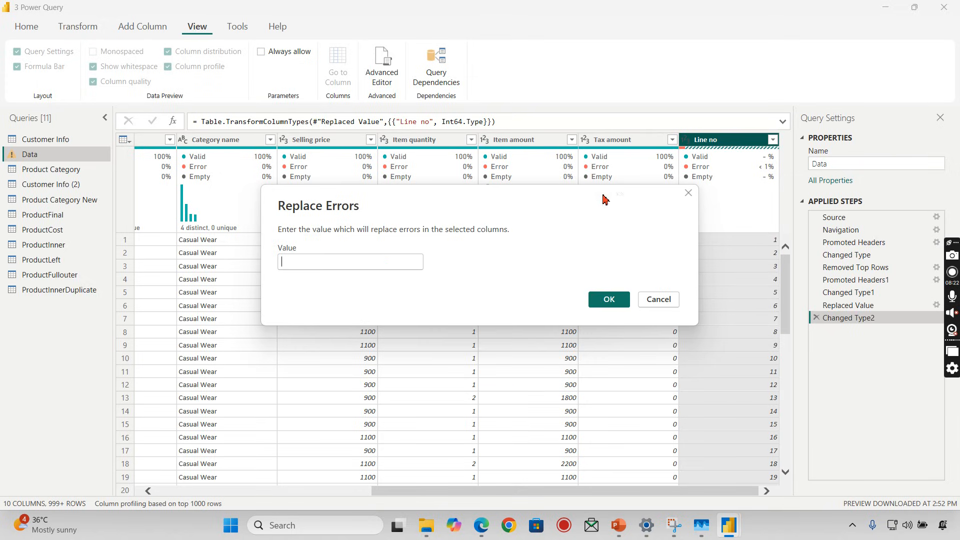
type("0")
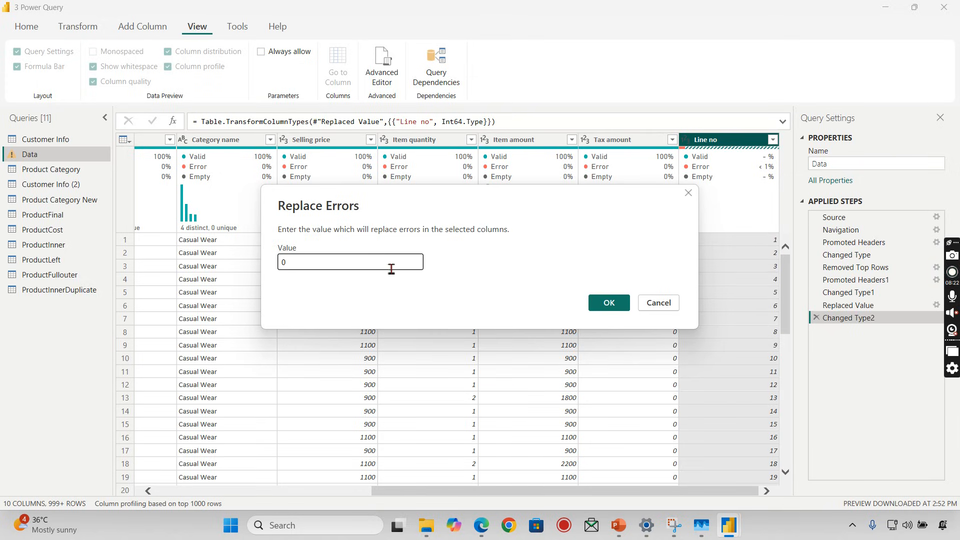
left_click(626, 306)
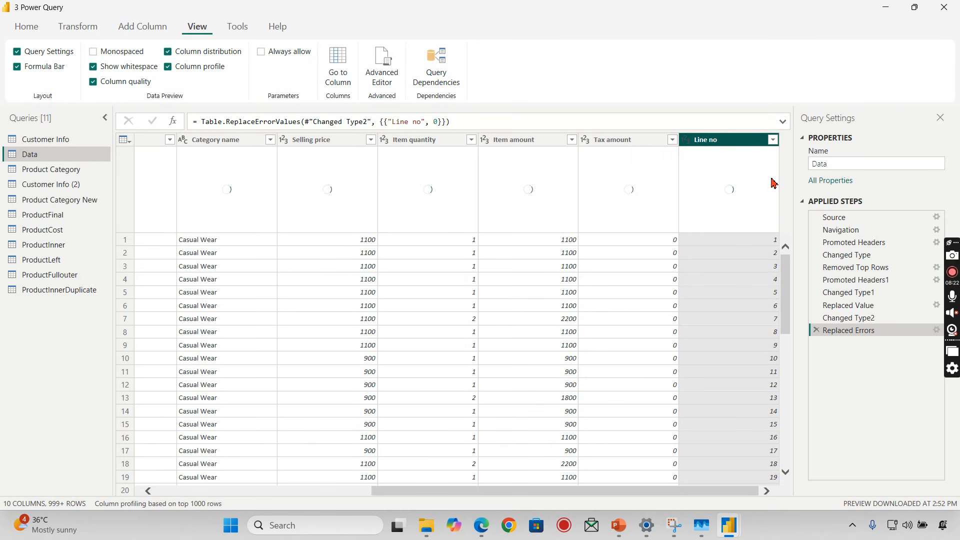